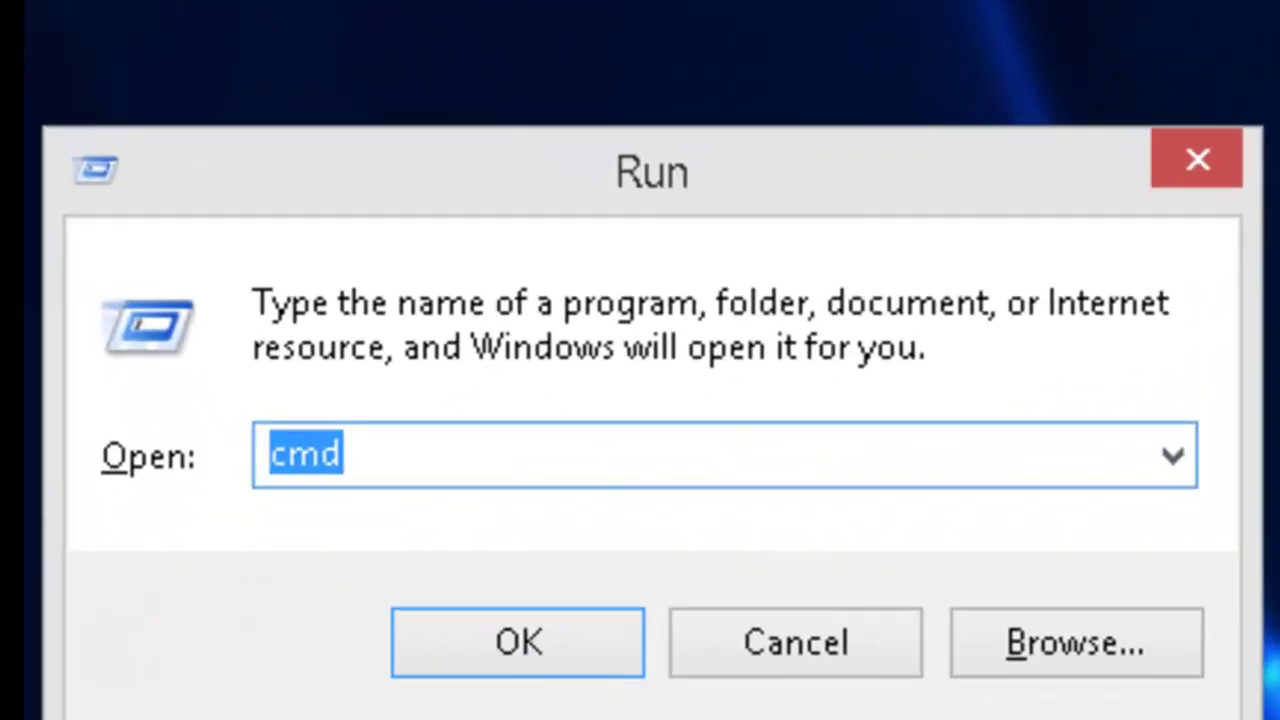
Run iexplore.exe from the Run dialog to open Internet Explorer on the MSN homepage.
{"action": "type", "text": "i"}
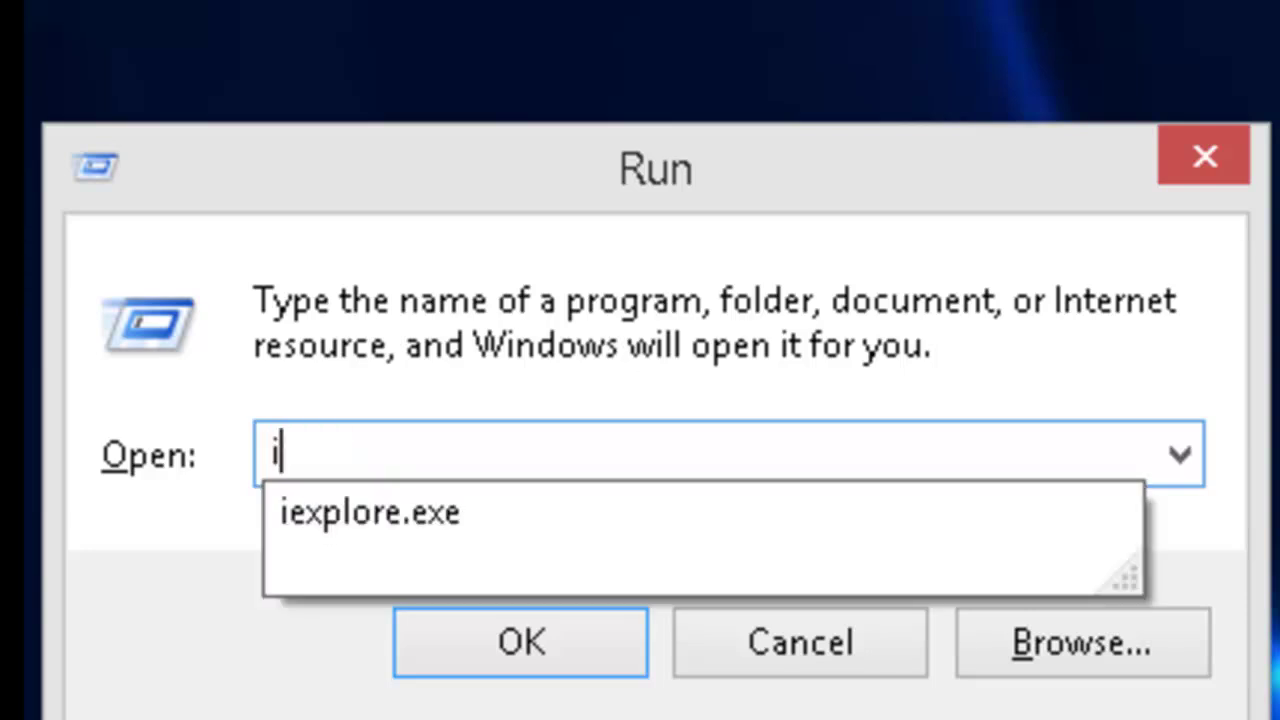
{"action": "type", "text": "ex"}
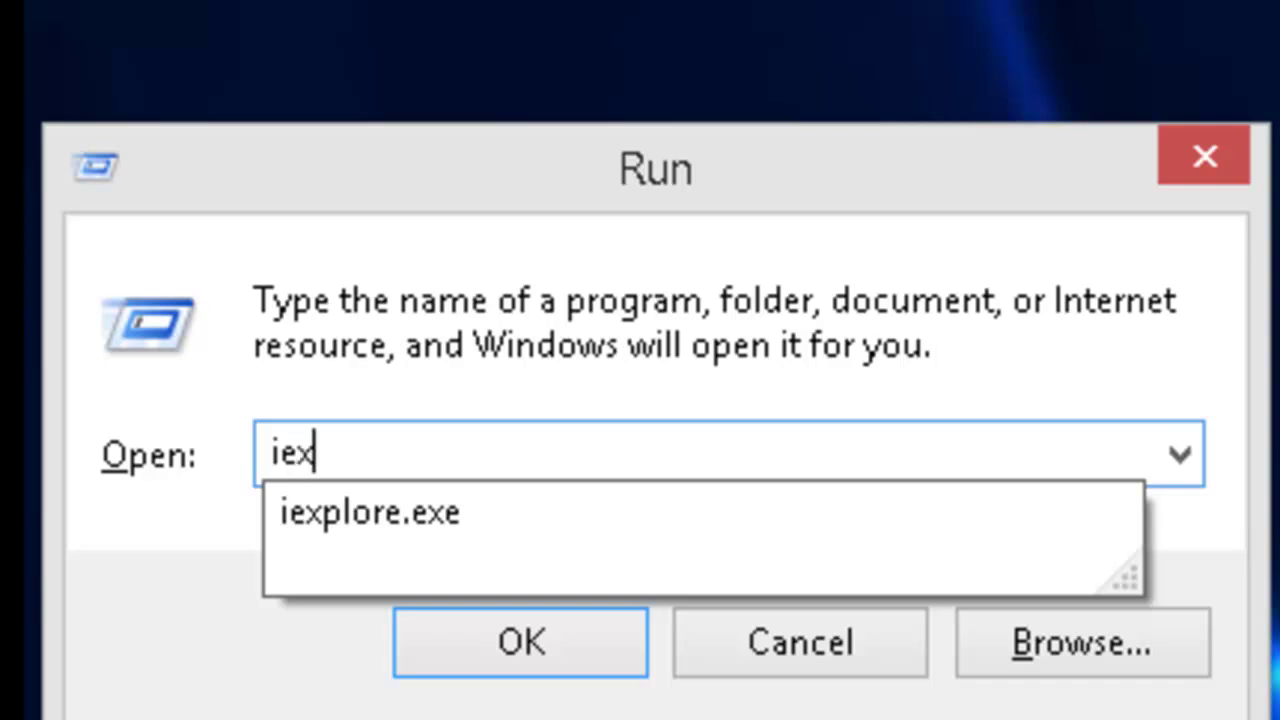
{"action": "type", "text": "p"}
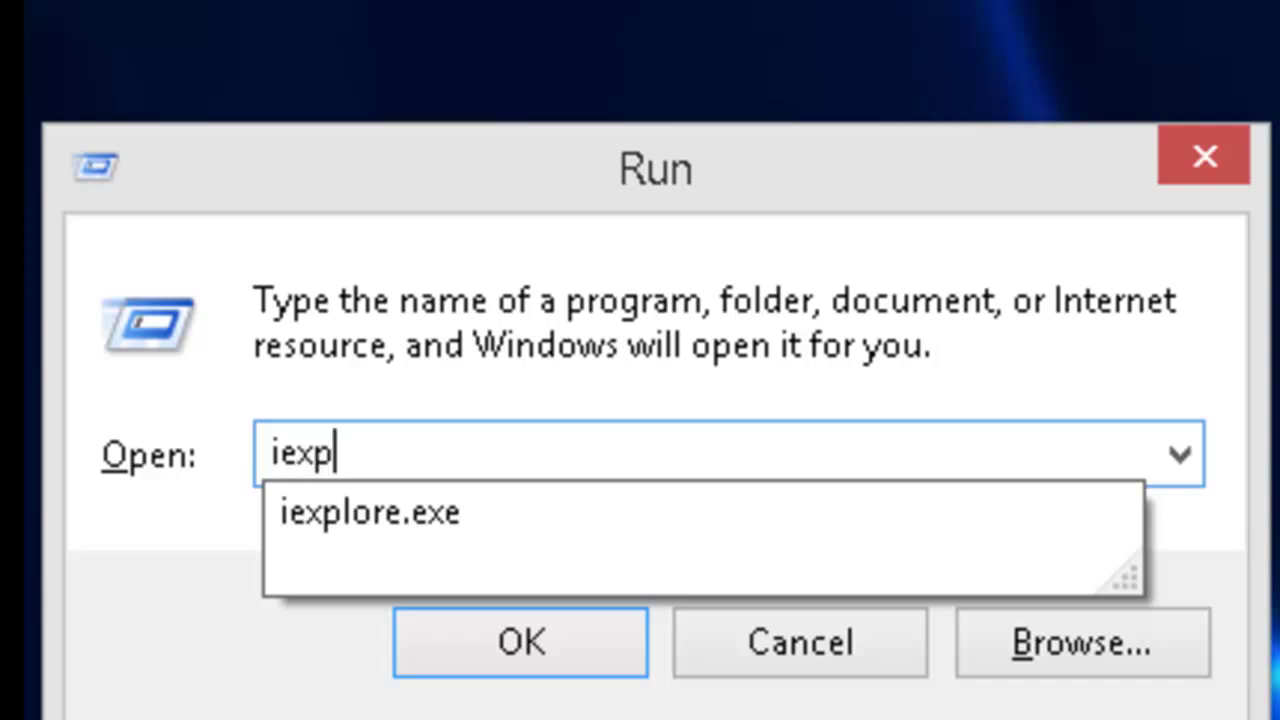
{"action": "type", "text": "lo"}
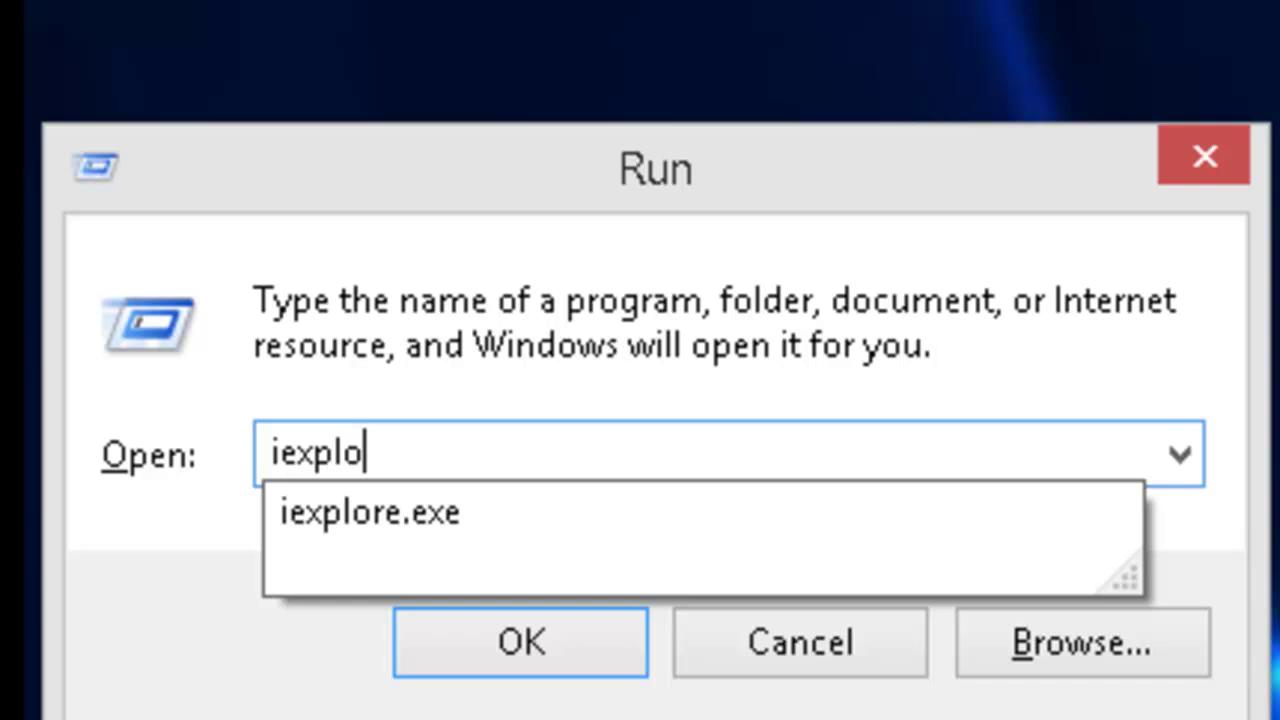
{"action": "type", "text": "re"}
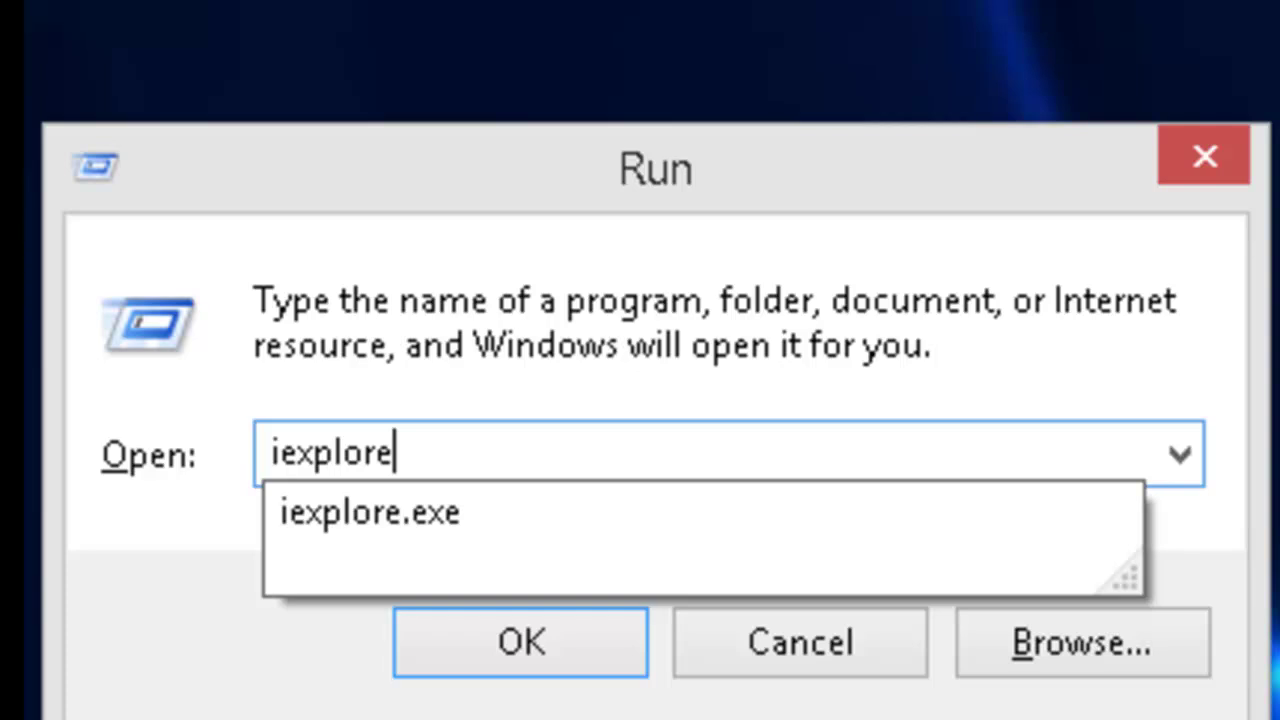
{"action": "type", "text": ".e"}
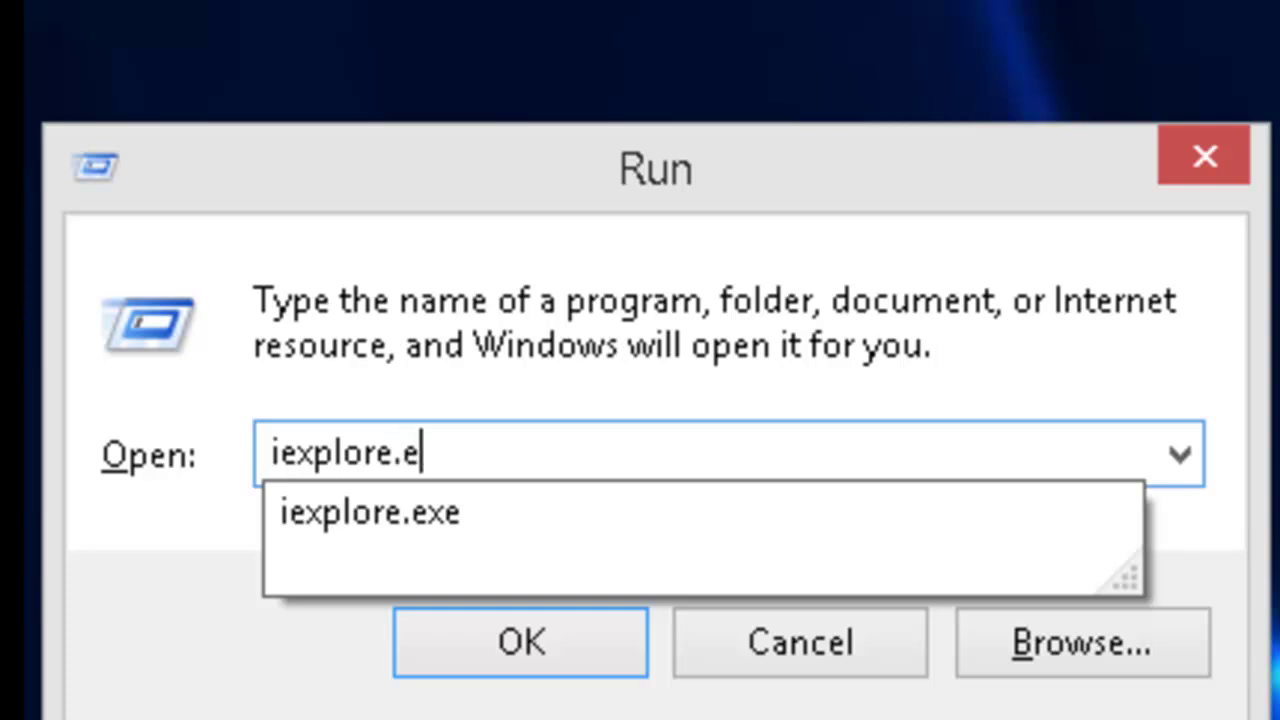
{"action": "type", "text": "xe"}
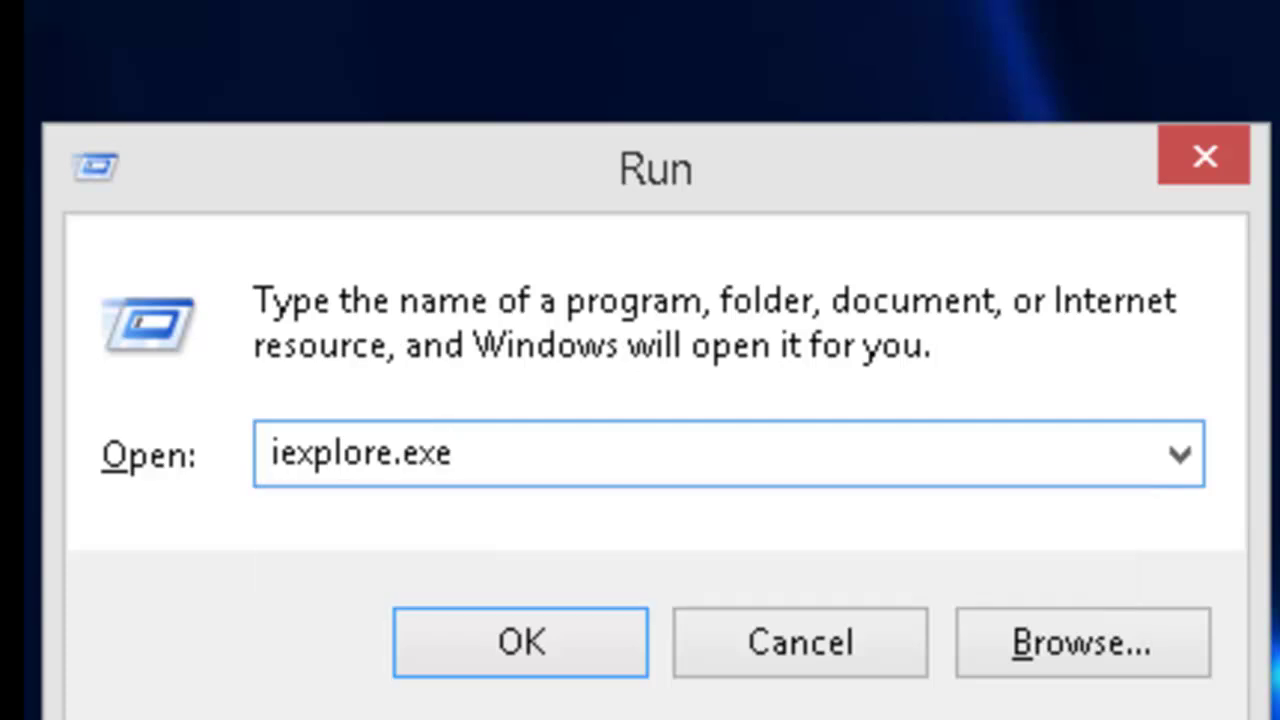
{"action": "left_click", "coordinate": [571, 641]}
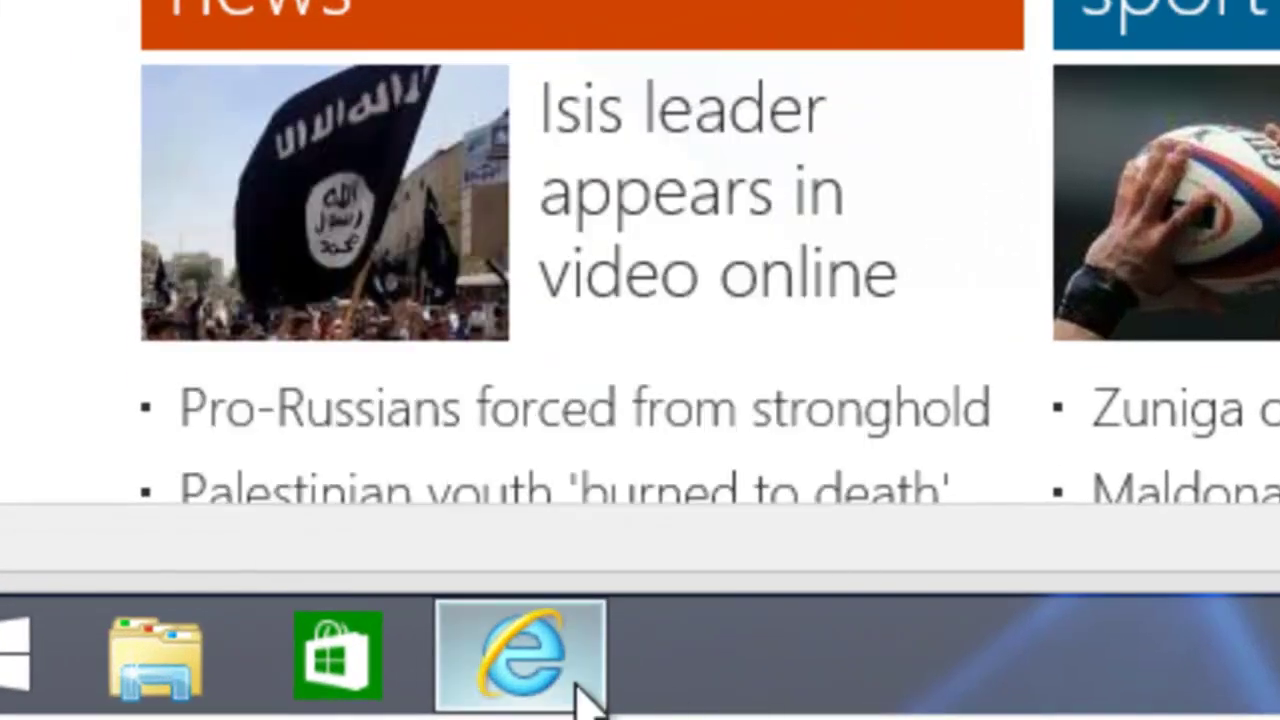
Pin Internet Explorer to the taskbar using its taskbar icon's 'Pin this program to taskbar'.
{"action": "mouse_move", "coordinate": [583, 702]}
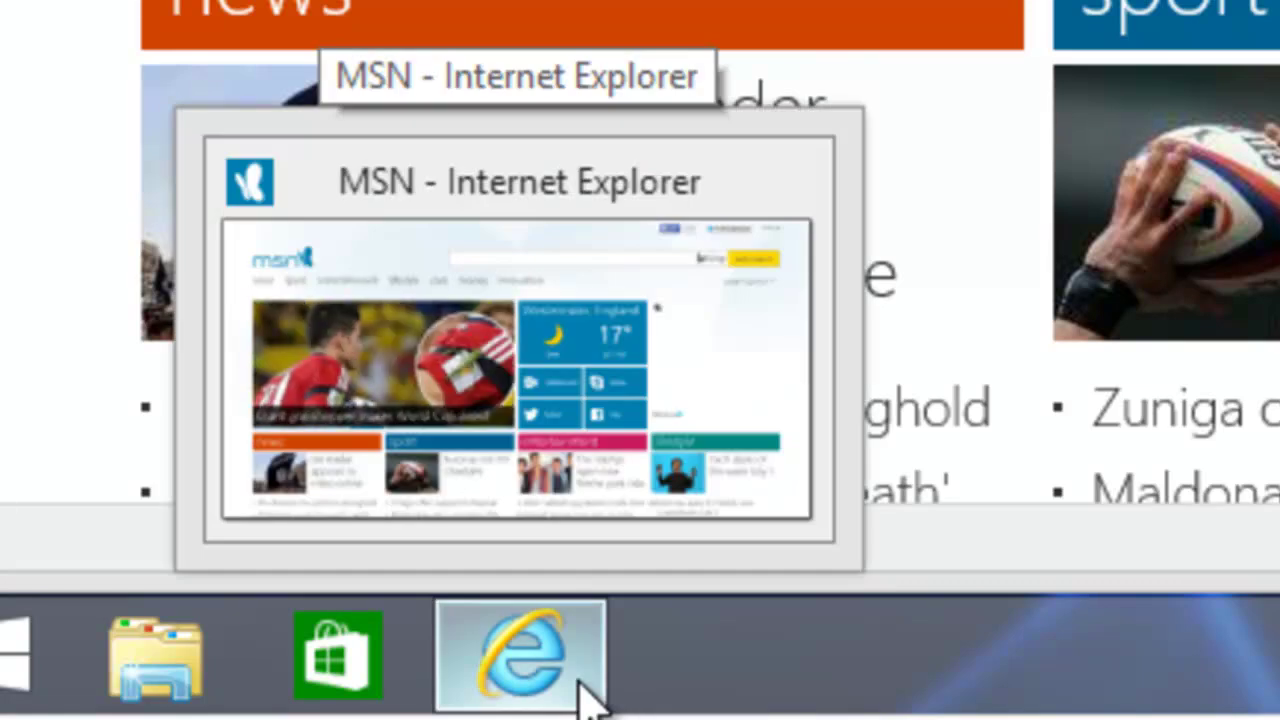
{"action": "right_click", "coordinate": [585, 702]}
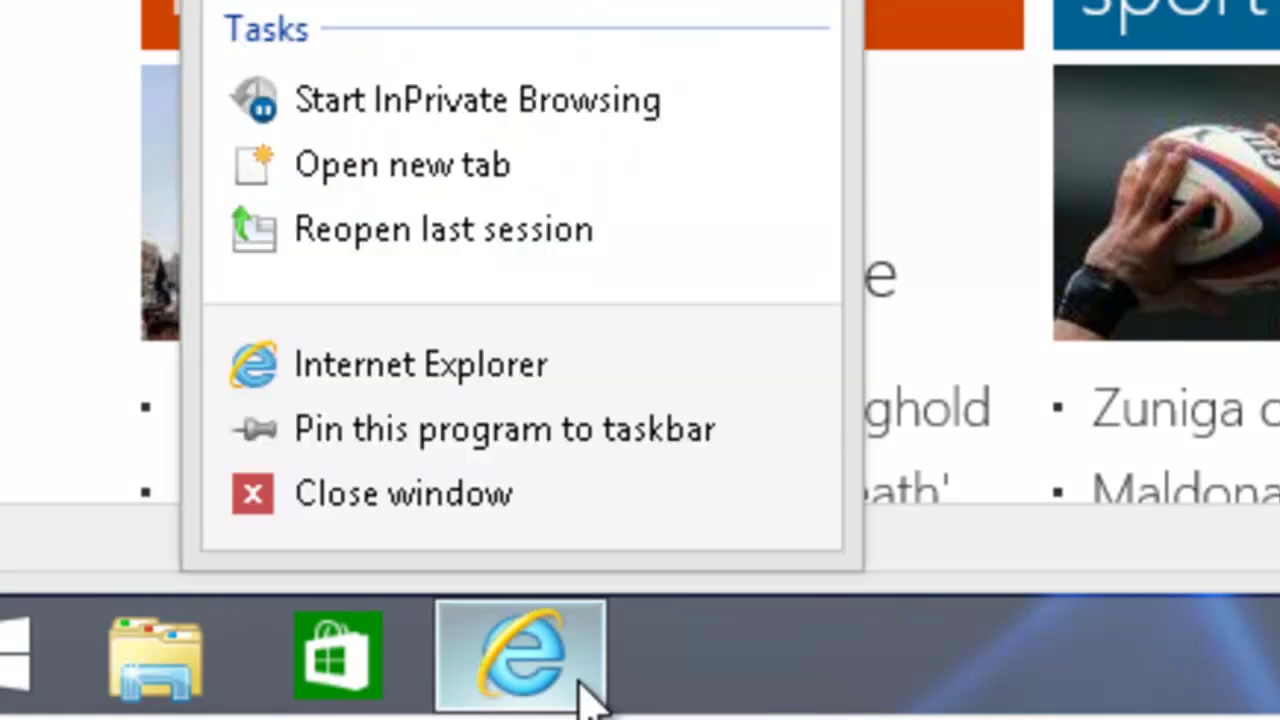
{"action": "left_click", "coordinate": [545, 430]}
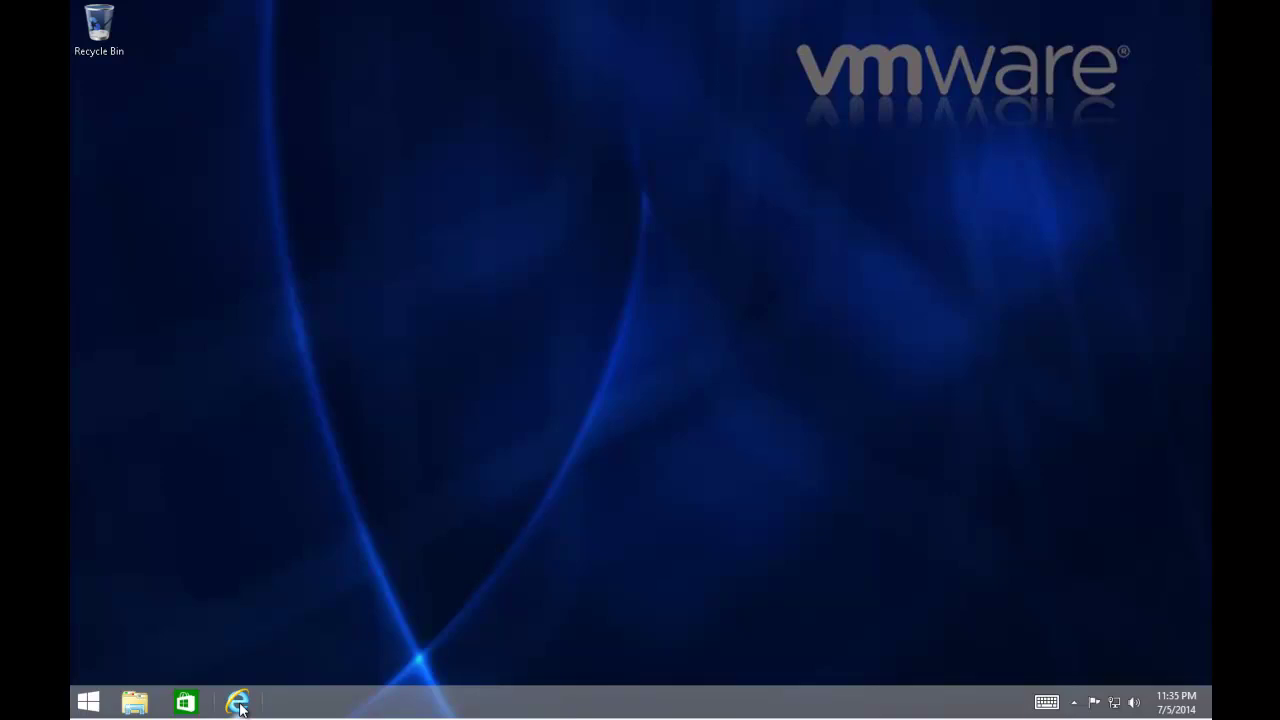
Reopen Internet Explorer from its pinned taskbar icon, then close the browser window.
{"action": "left_click", "coordinate": [238, 703]}
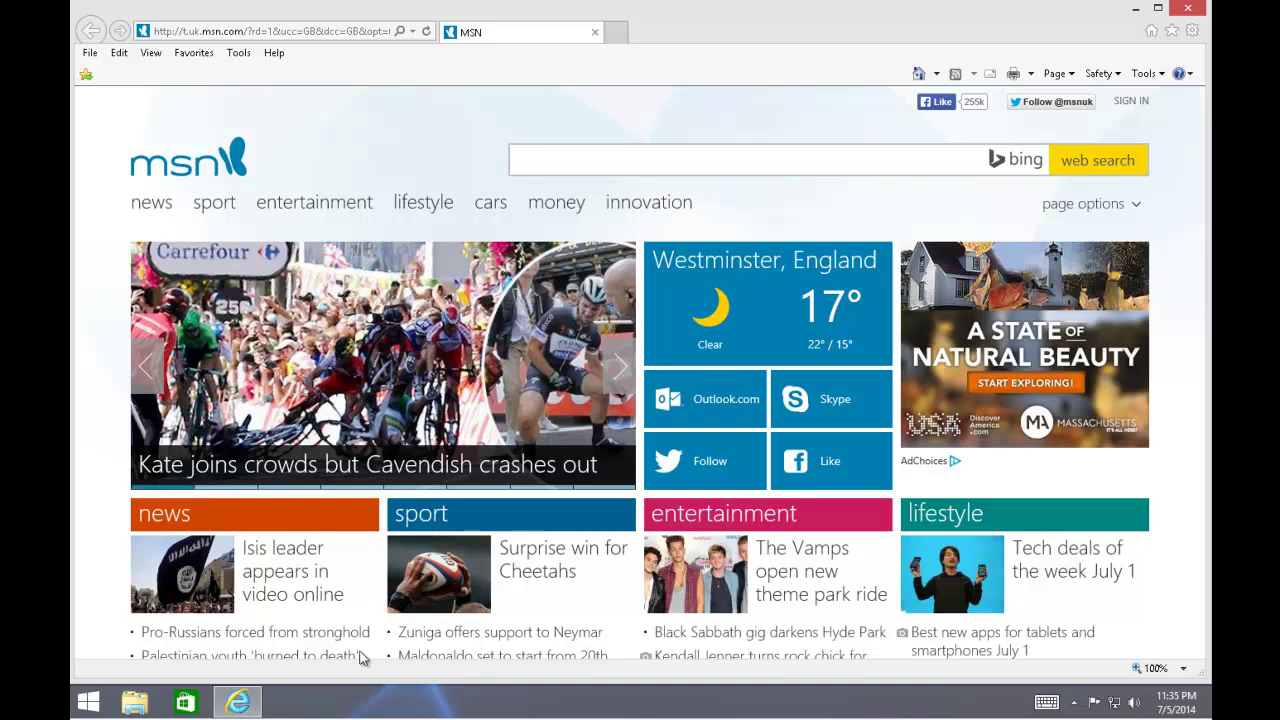
{"action": "left_click", "coordinate": [1190, 12]}
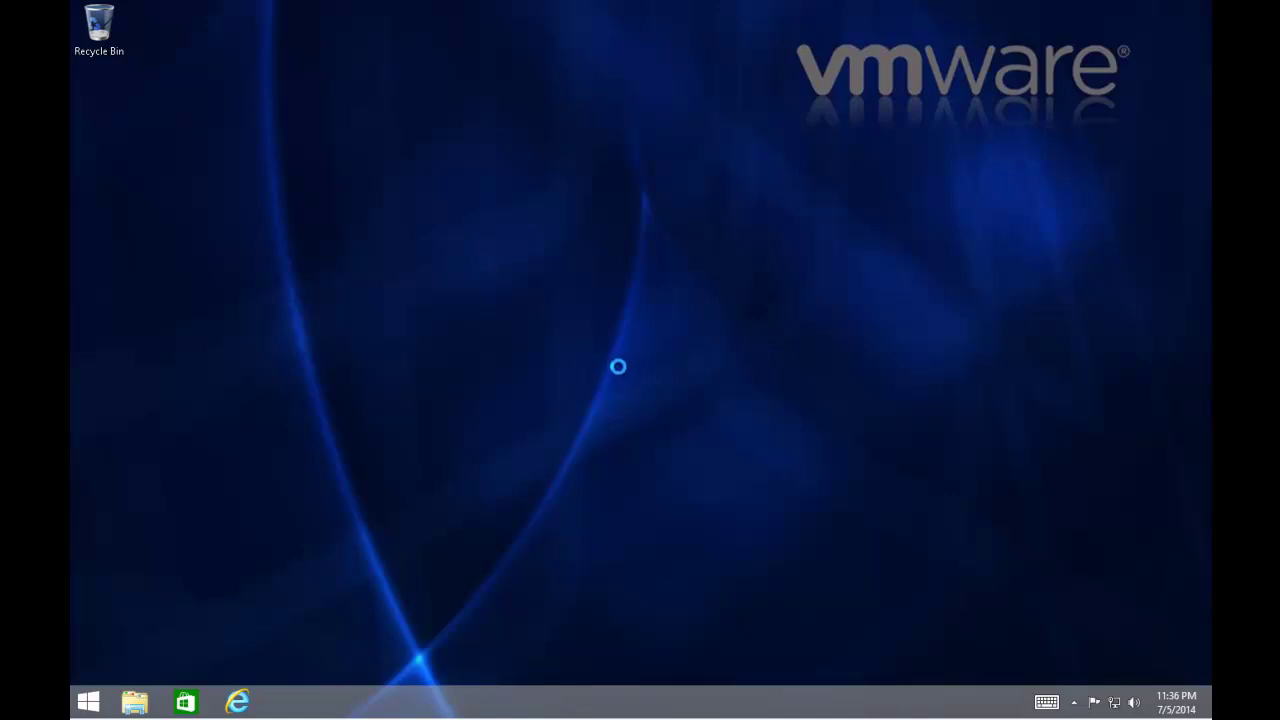
Start a new desktop shortcut through the desktop's New > Shortcut menu.
{"action": "right_click", "coordinate": [341, 268]}
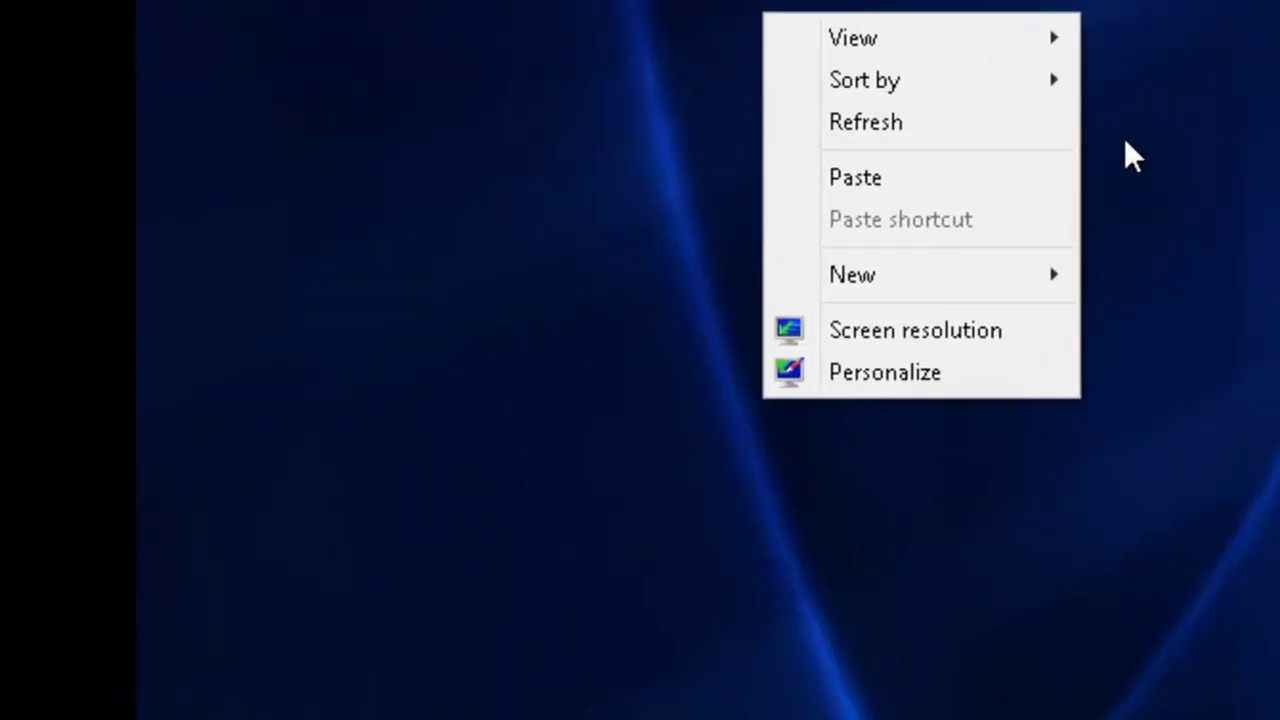
{"action": "mouse_move", "coordinate": [970, 274]}
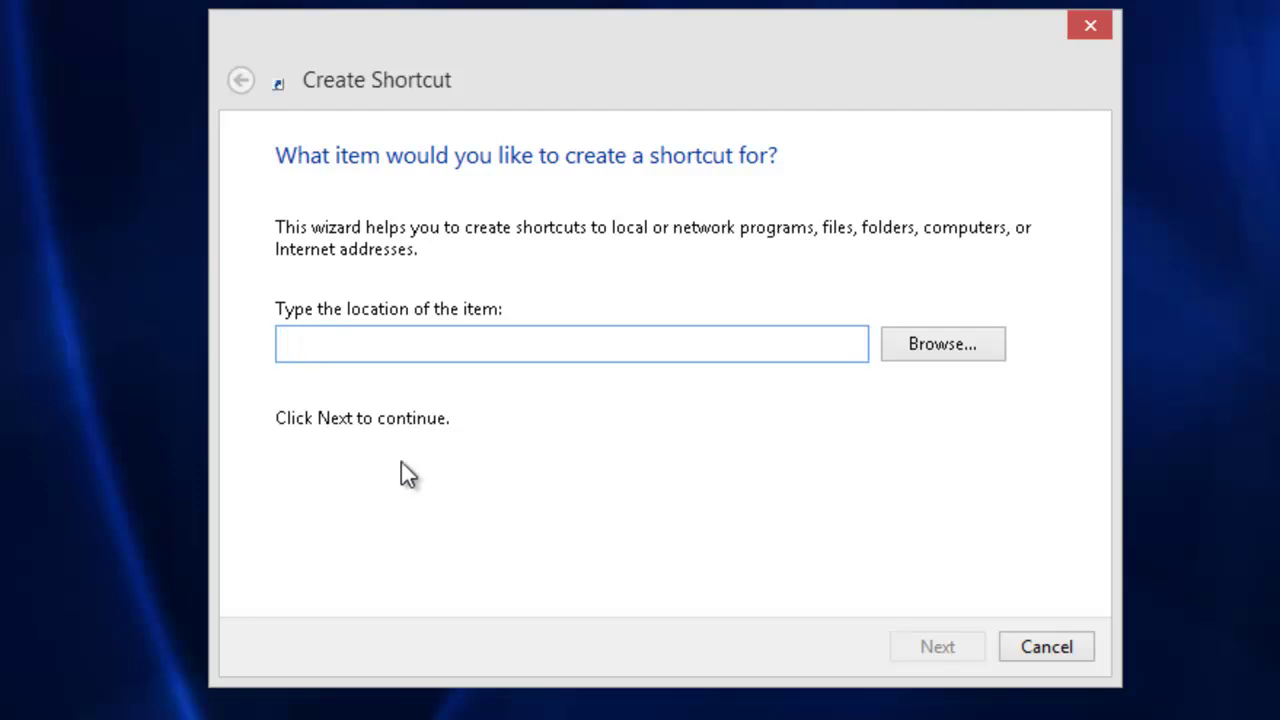
Enter c:\program files\internet explorer\iexplore.exe as the shortcut's item location.
{"action": "type", "text": "c"}
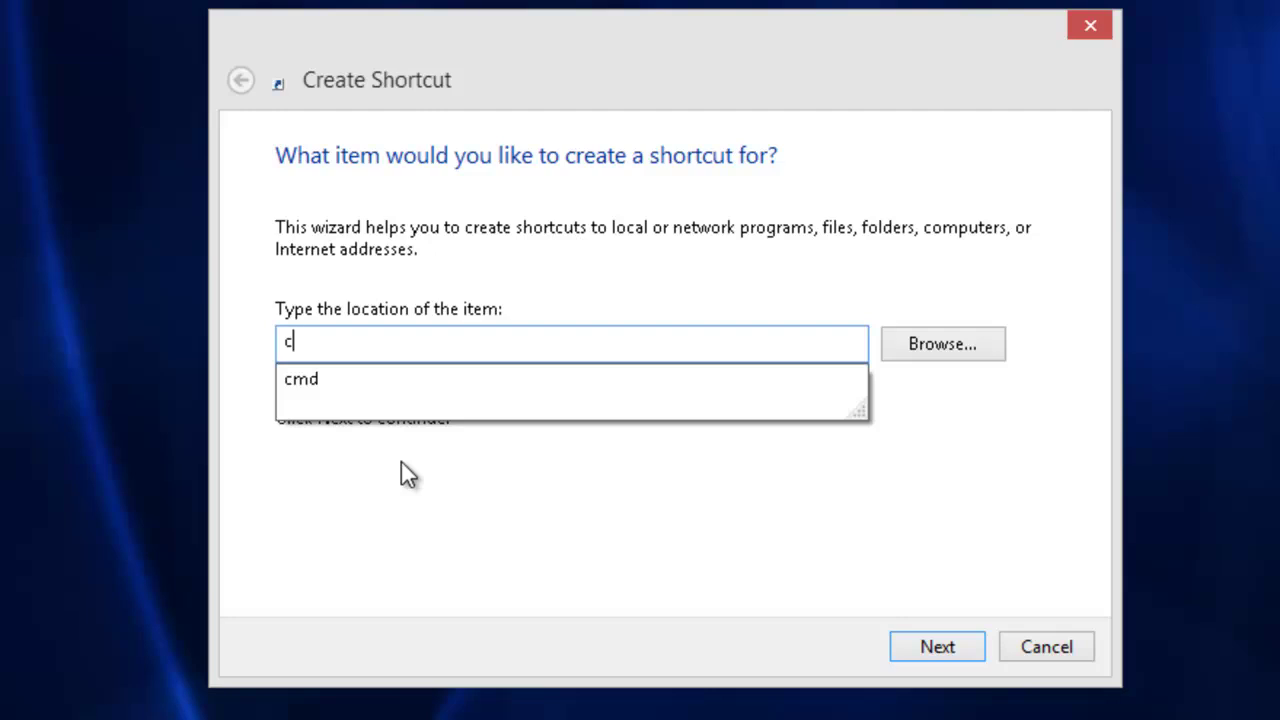
{"action": "type", "text": ":"}
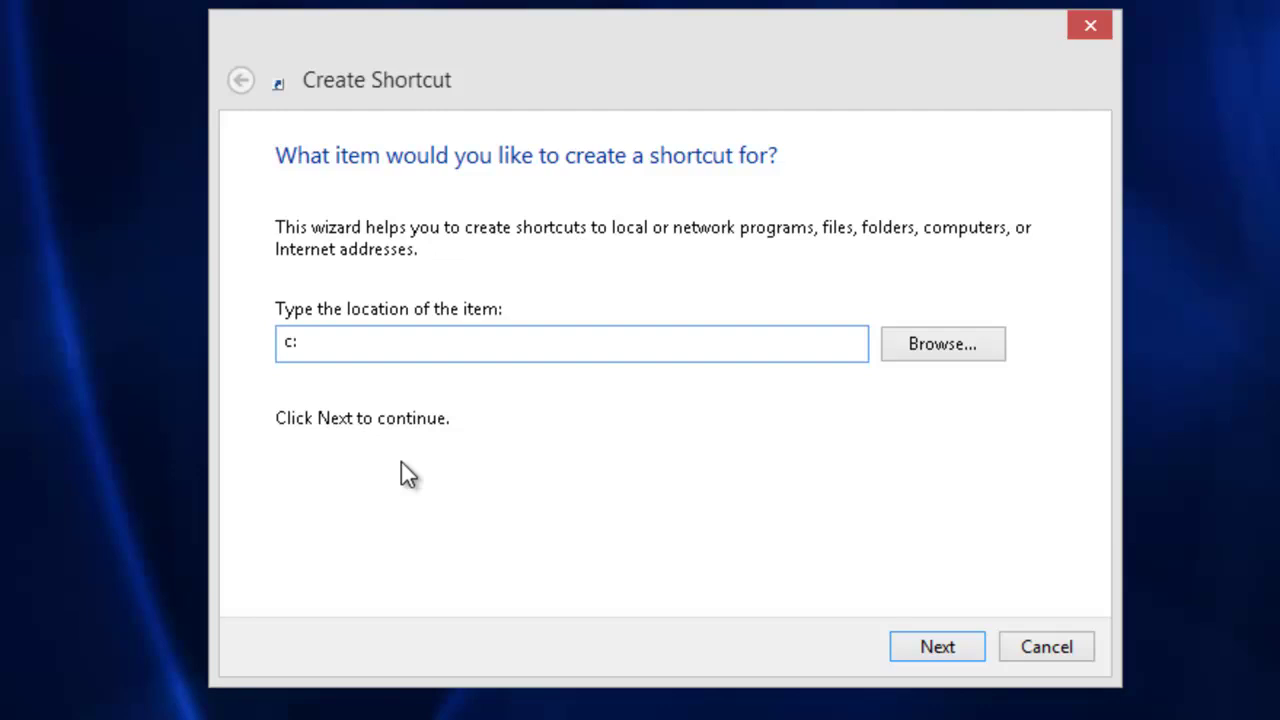
{"action": "type", "text": "\\"}
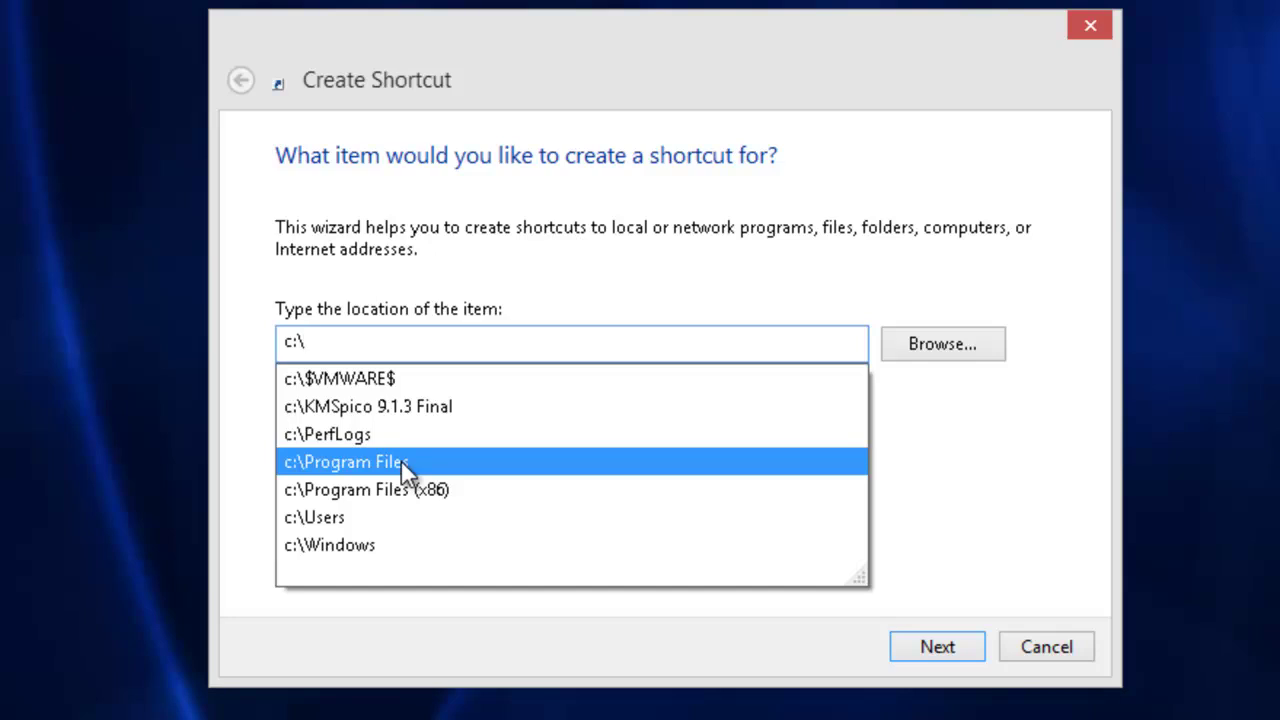
{"action": "type", "text": "progr"}
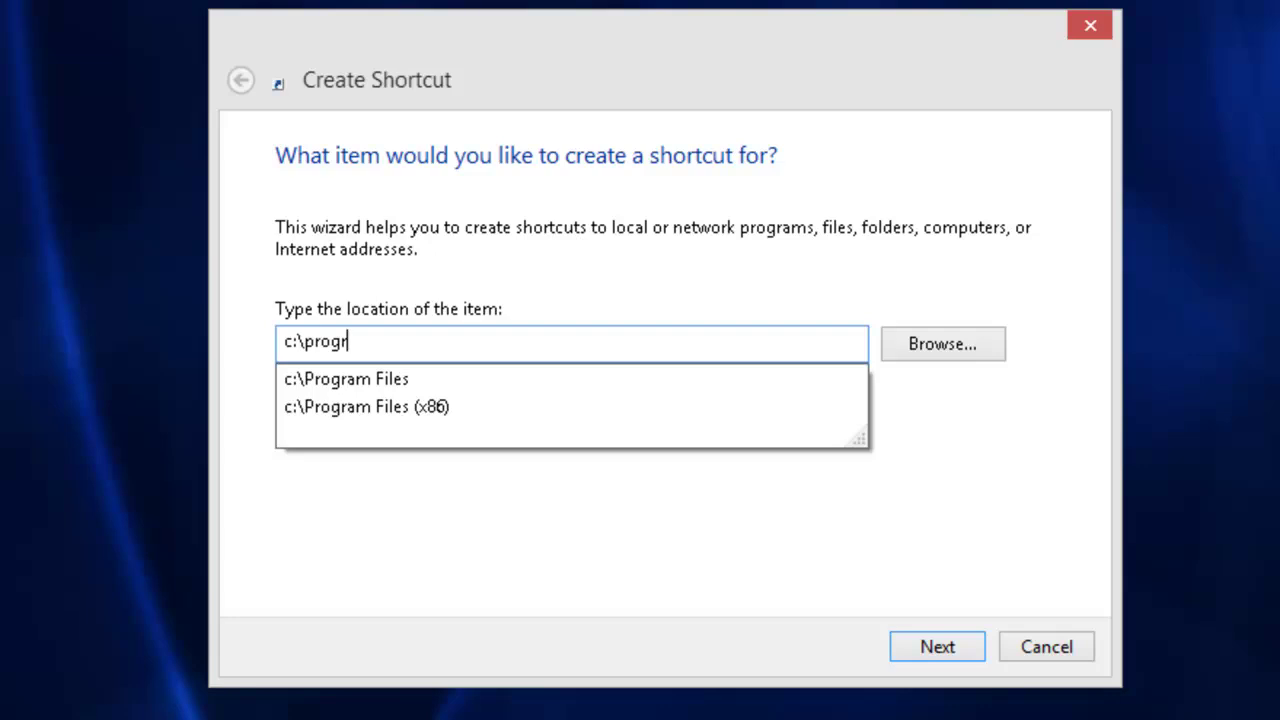
{"action": "type", "text": "files\\"}
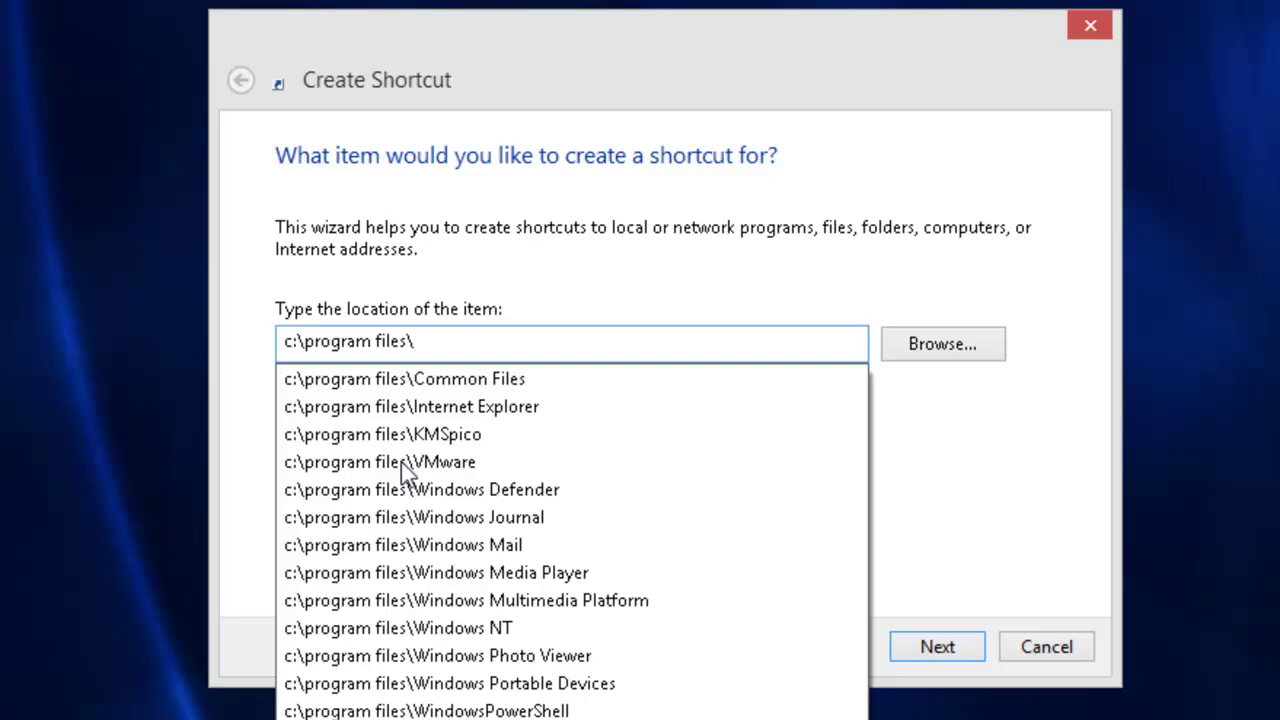
{"action": "type", "text": "internet"}
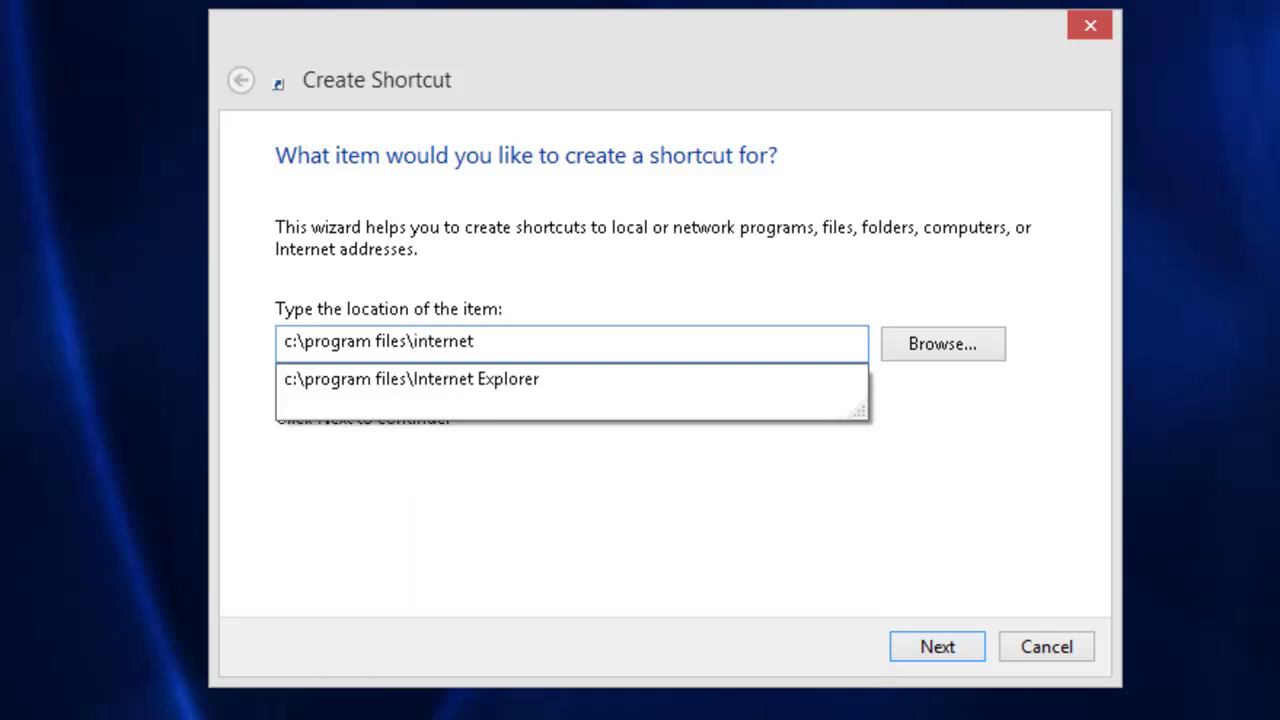
{"action": "type", "text": " explorer\\"}
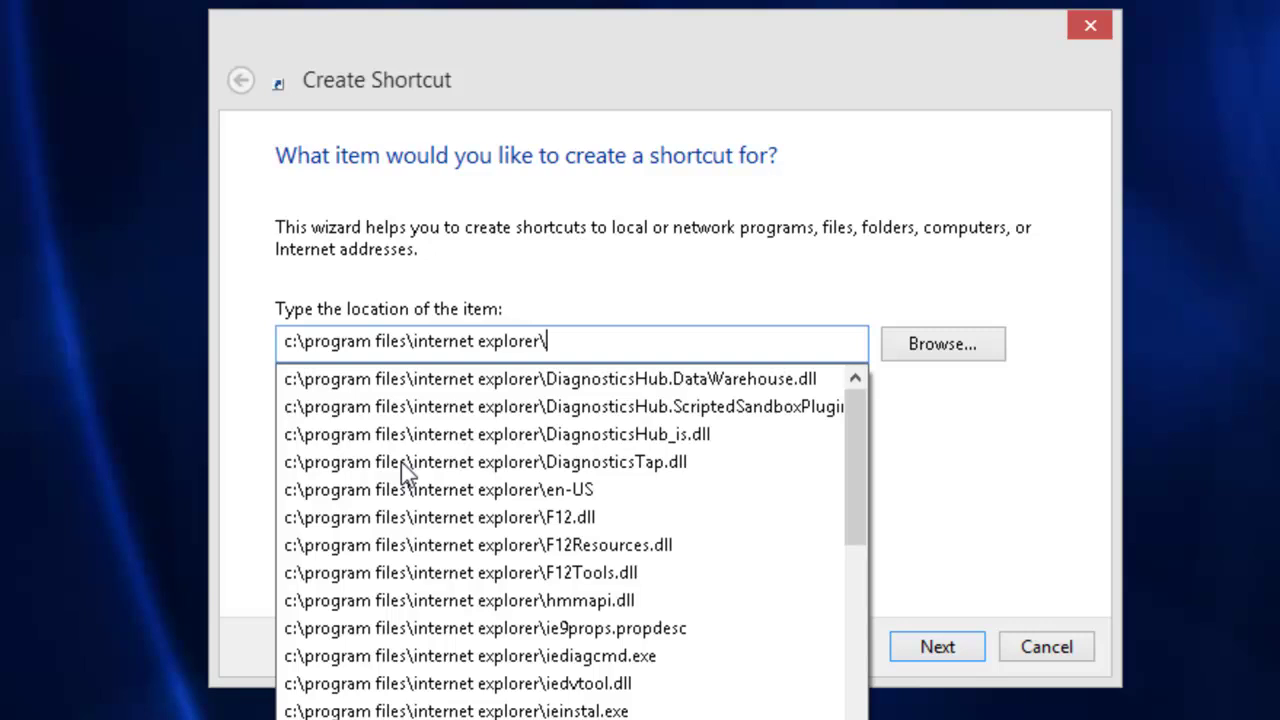
{"action": "type", "text": "iex"}
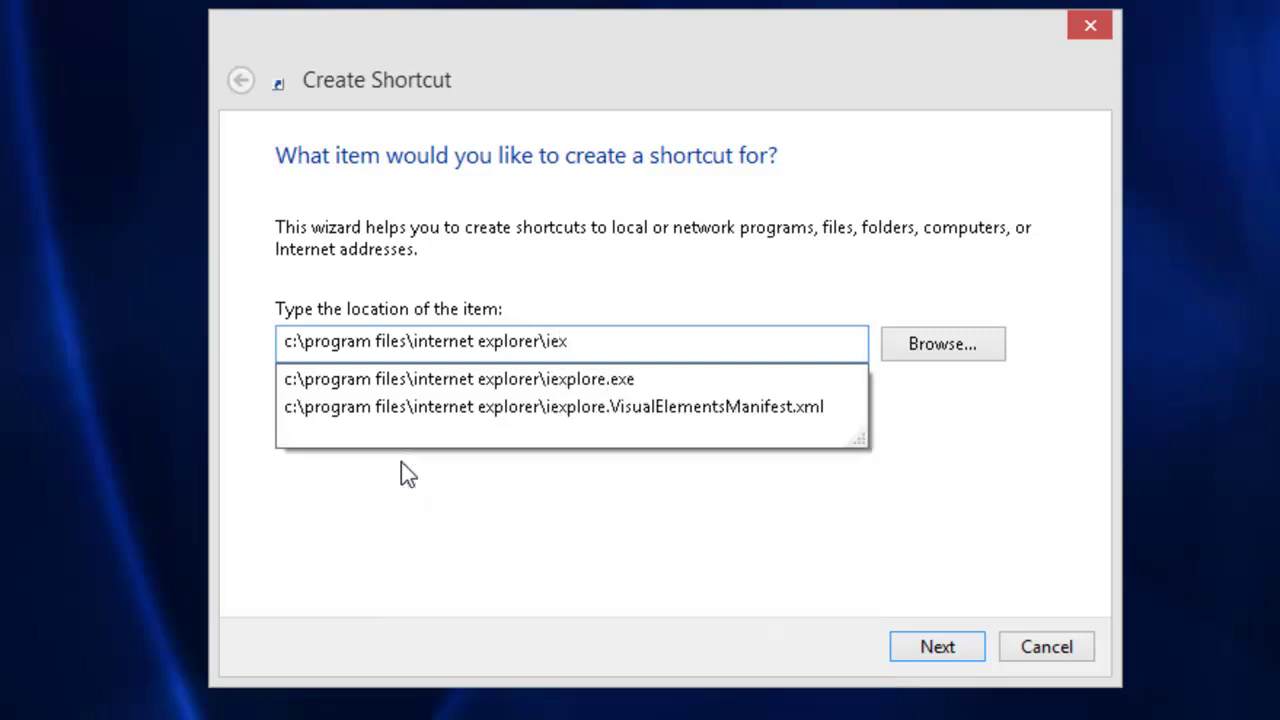
{"action": "type", "text": "plore.exe"}
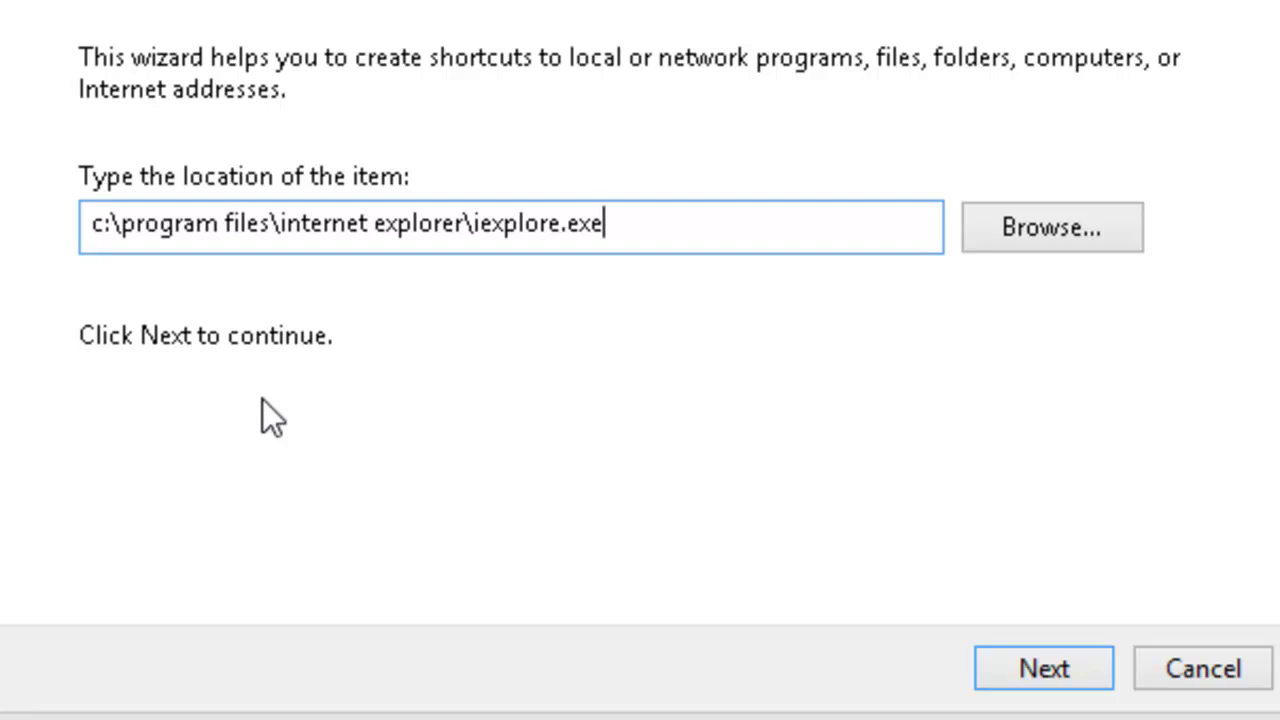
Go to the naming page and name the shortcut 'Internet Explorer' instead of iexplore.
{"action": "left_click", "coordinate": [1010, 670]}
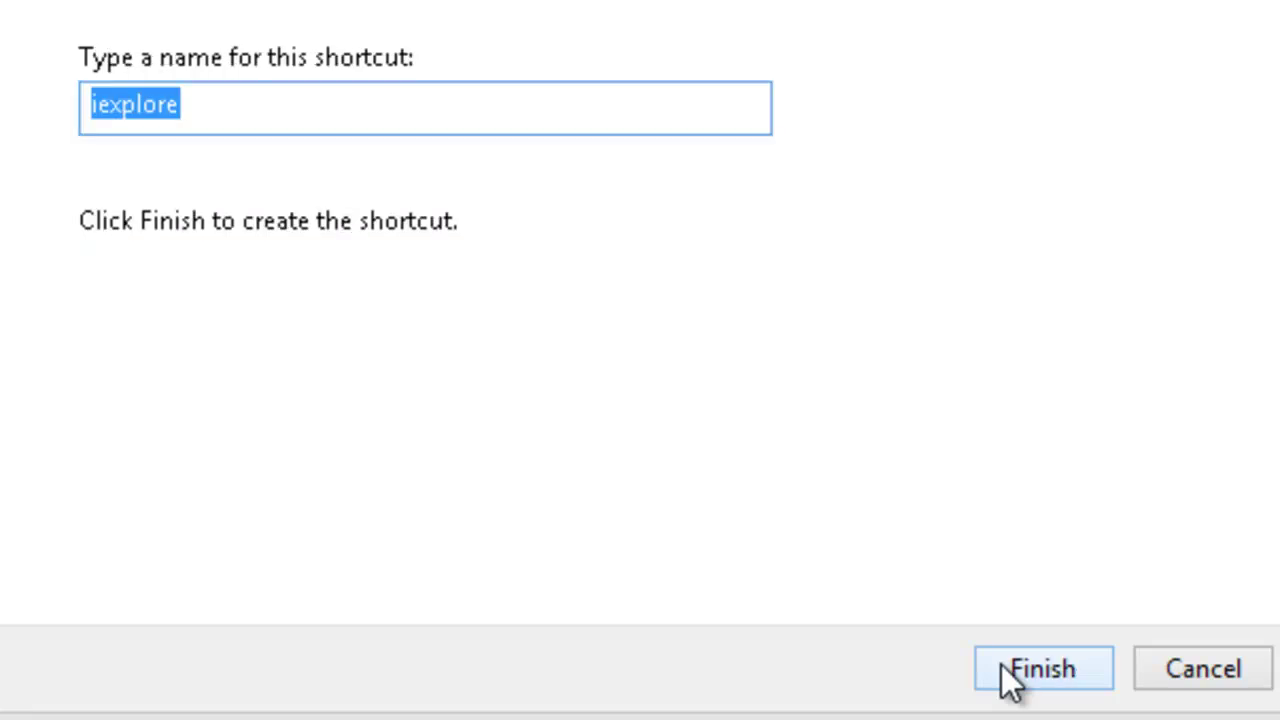
{"action": "type", "text": "I"}
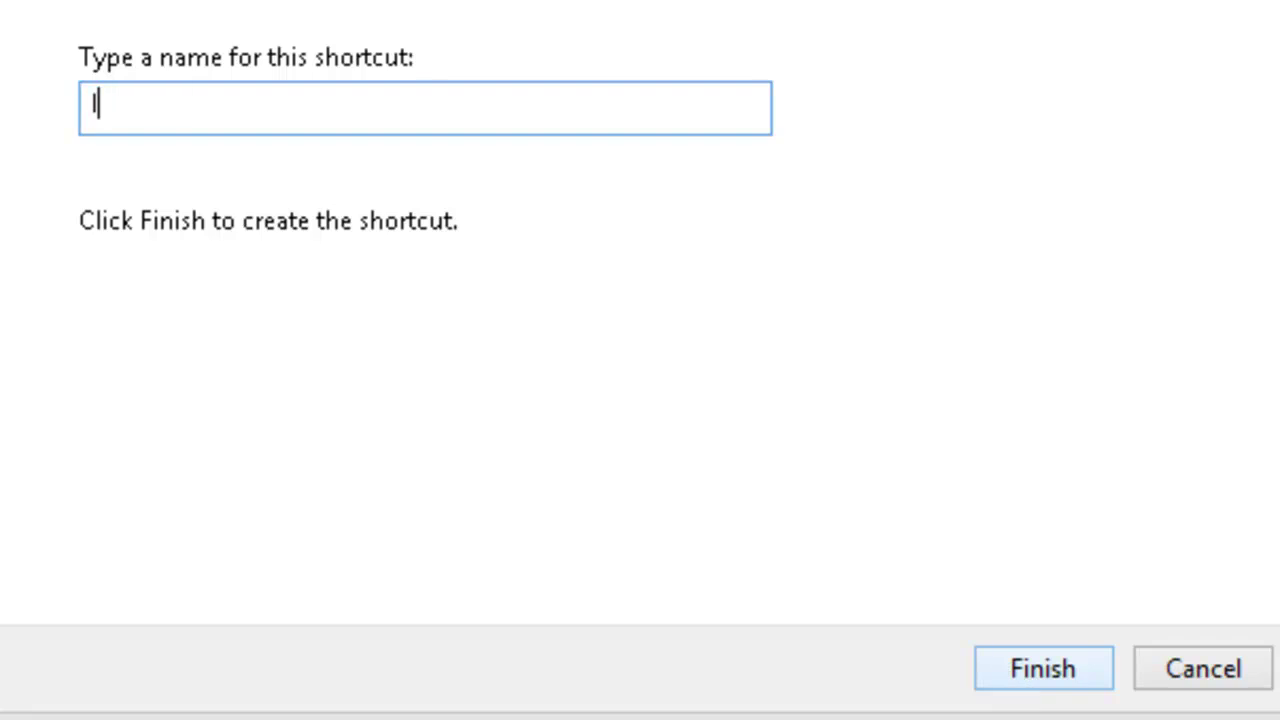
{"action": "type", "text": "nternet "}
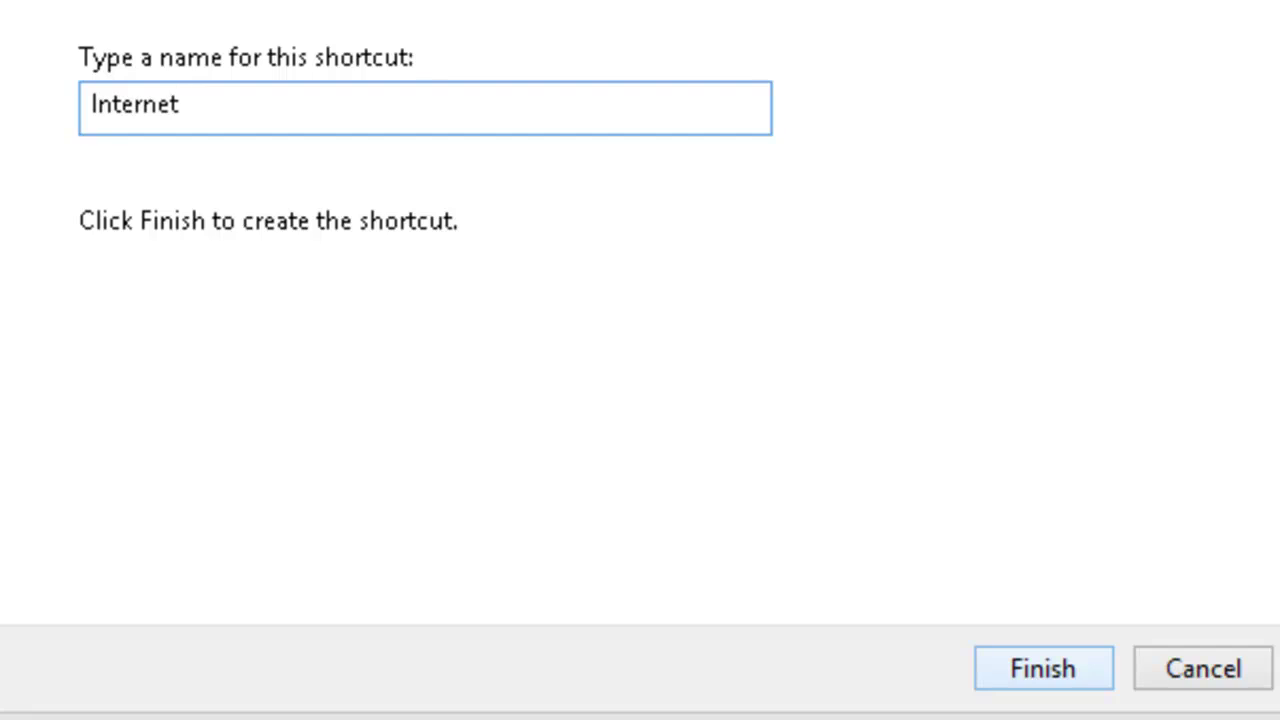
{"action": "type", "text": "Explore"}
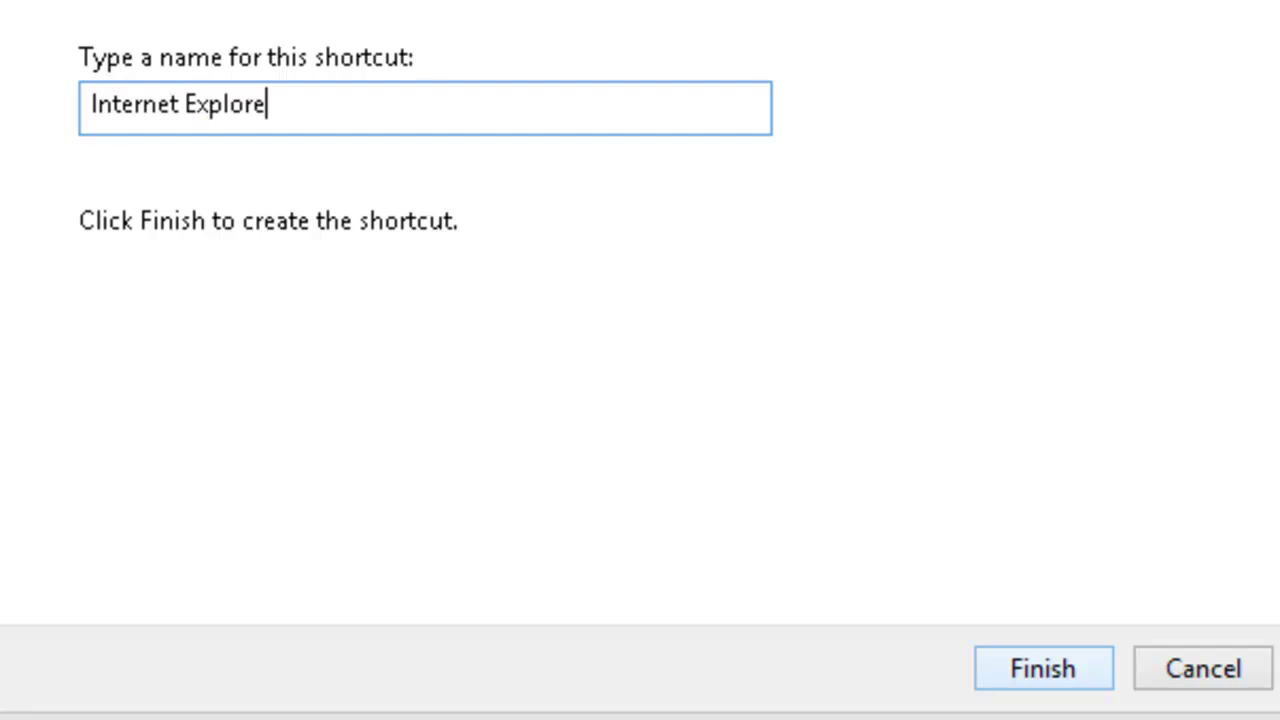
{"action": "type", "text": "r"}
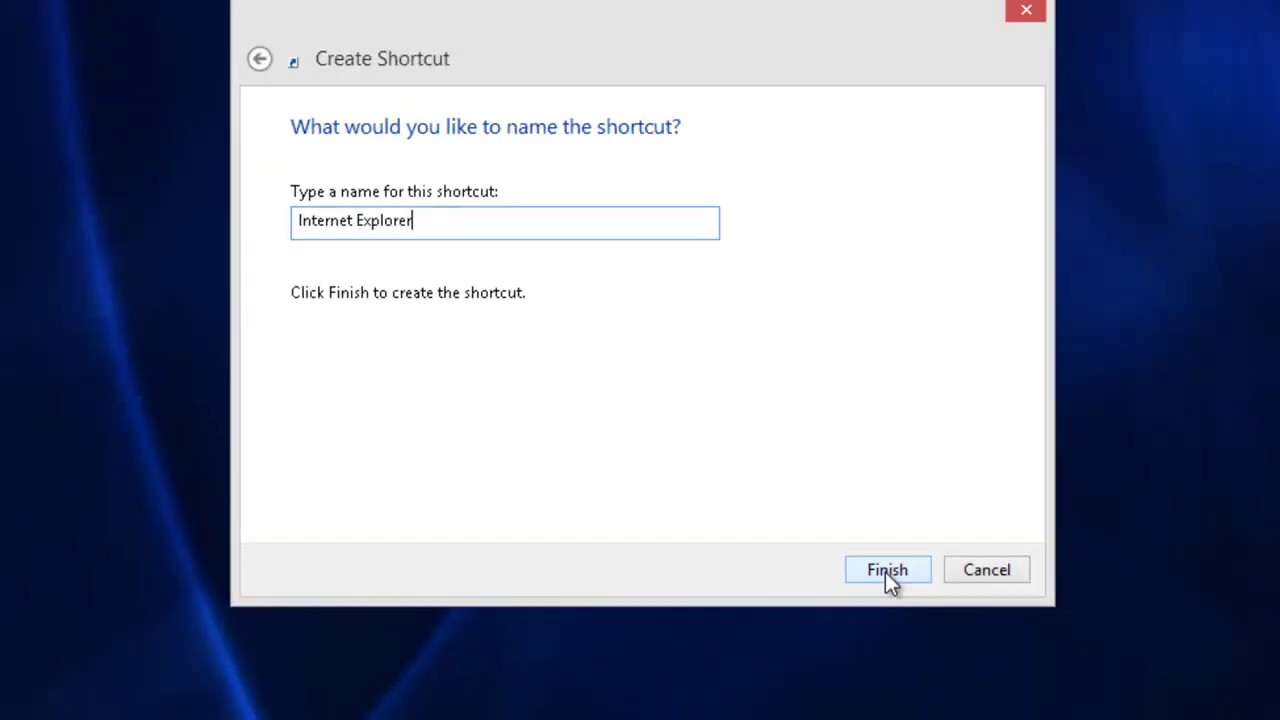
Finish the shortcut, move it below the Recycle Bin, and launch Internet Explorer with it.
{"action": "left_click", "coordinate": [887, 570]}
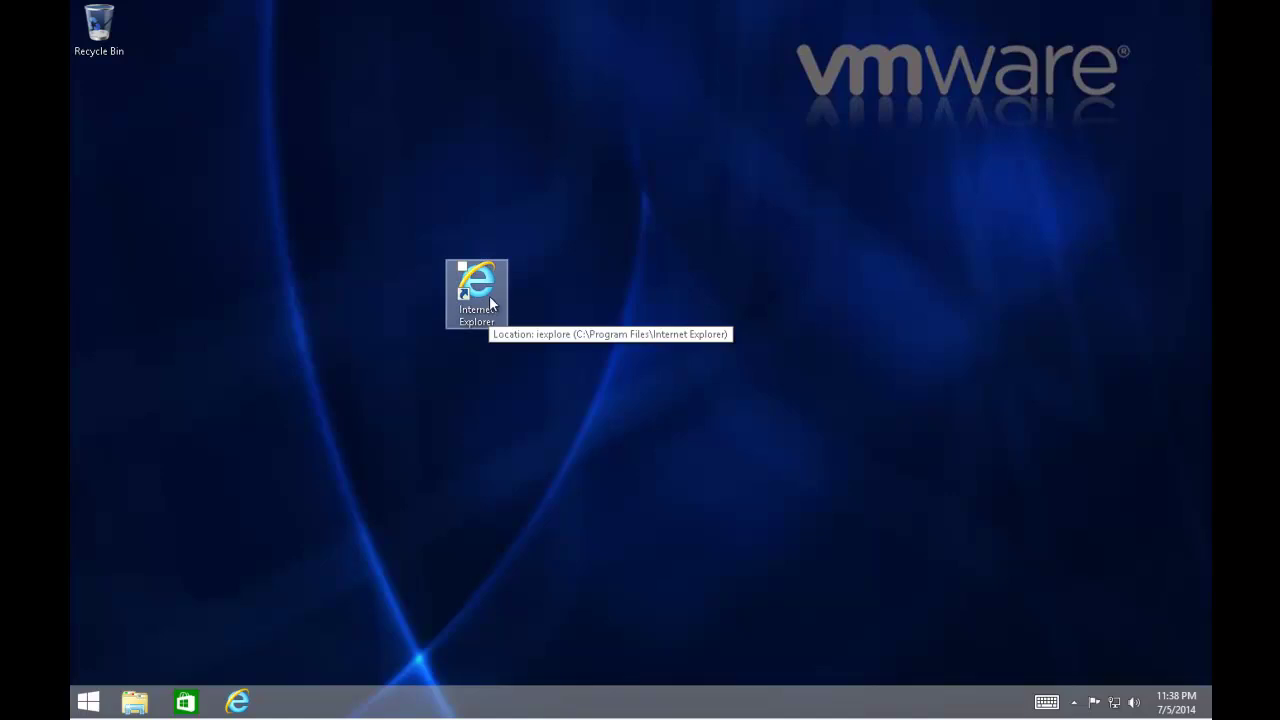
{"action": "left_click", "coordinate": [490, 303]}
{"action": "left_click_drag", "start_coordinate": [490, 303], "coordinate": [122, 133]}
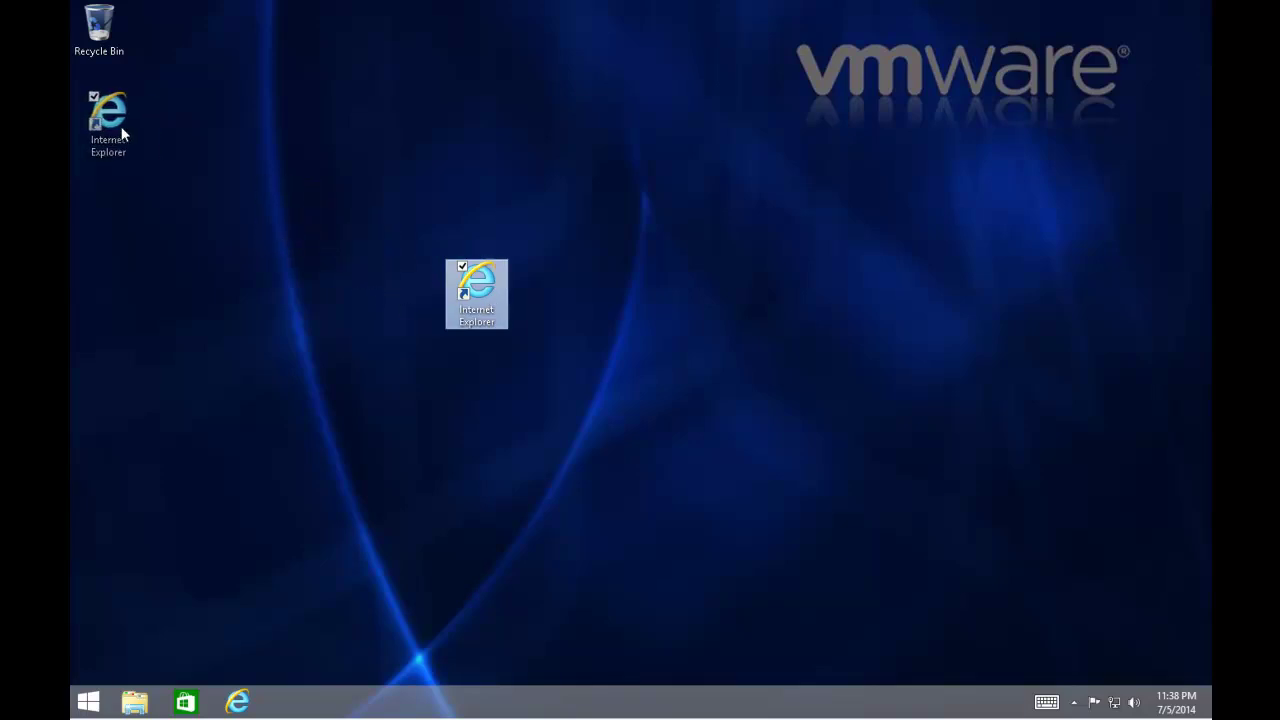
{"action": "left_click_drag", "start_coordinate": [121, 126], "coordinate": [121, 127]}
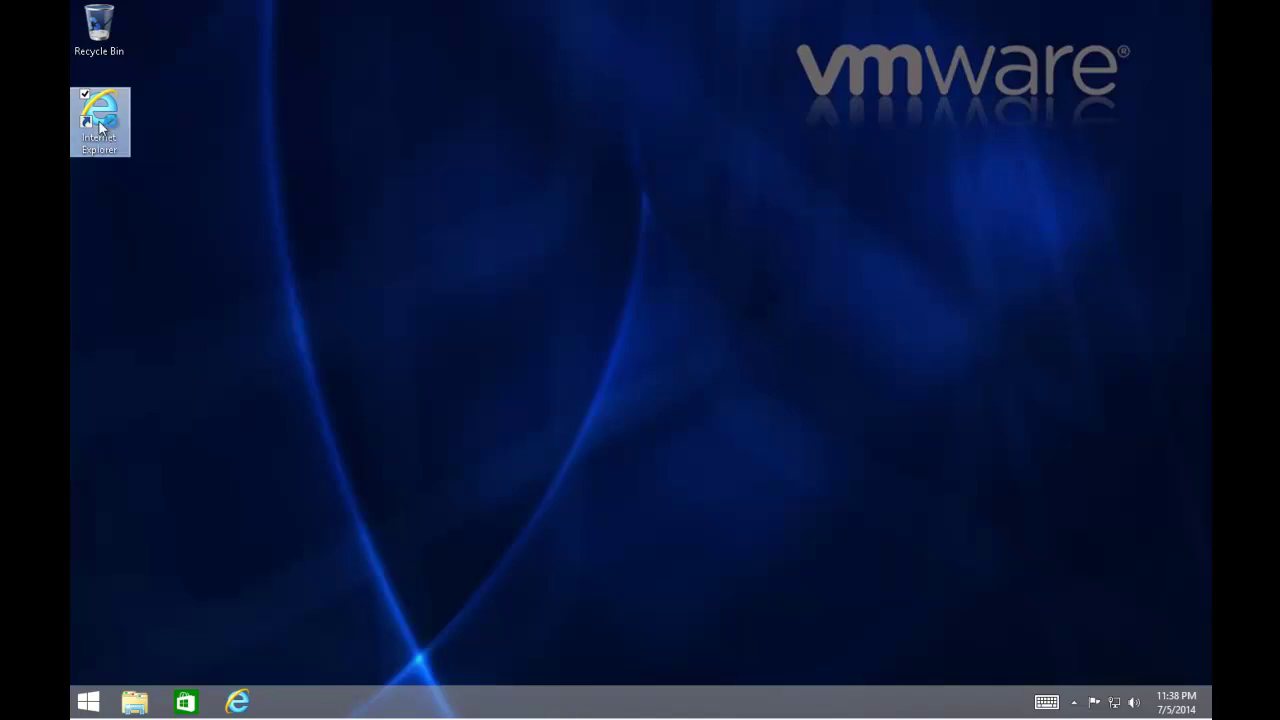
{"action": "double_click", "coordinate": [100, 124]}
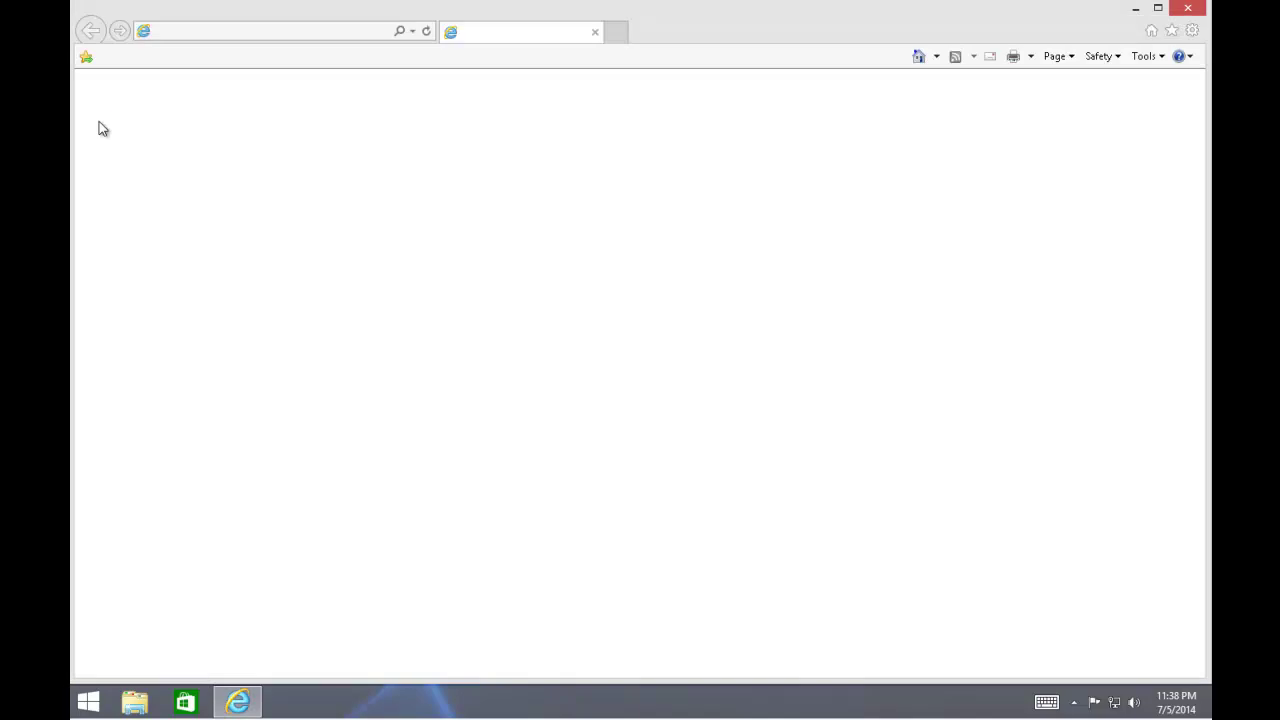